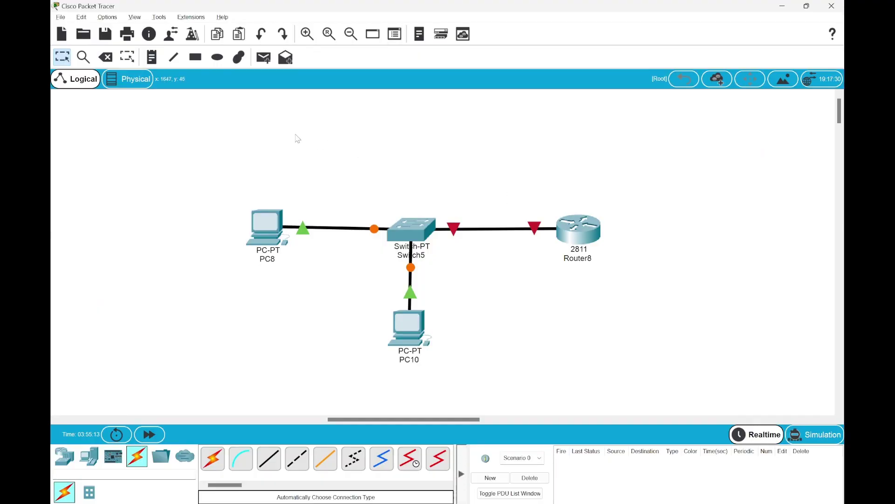
- Cable PC8 and PC10 to Switch5, and Switch5 to the 2811 router Router8
key("c")
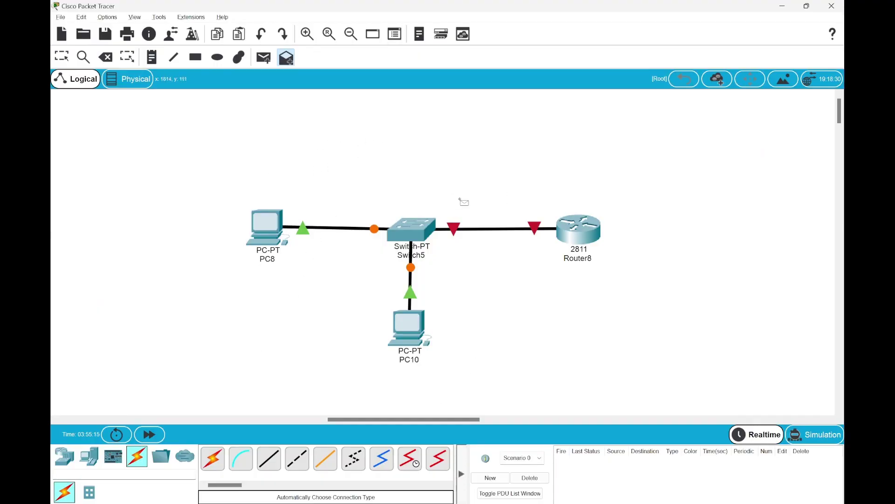
- Set PC8's IPv6 configuration to Auto Config and close its window
left_click(62, 56)
left_click(257, 228)
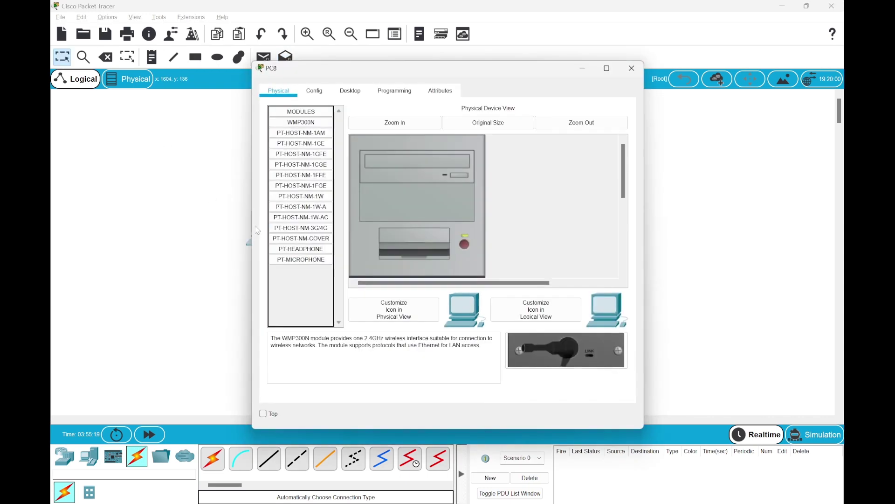
left_click(350, 91)
left_click(299, 155)
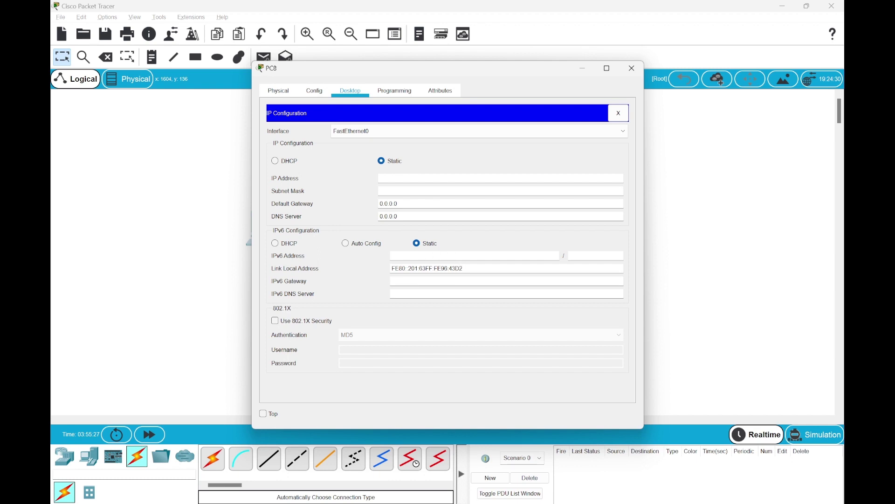
left_click(350, 248)
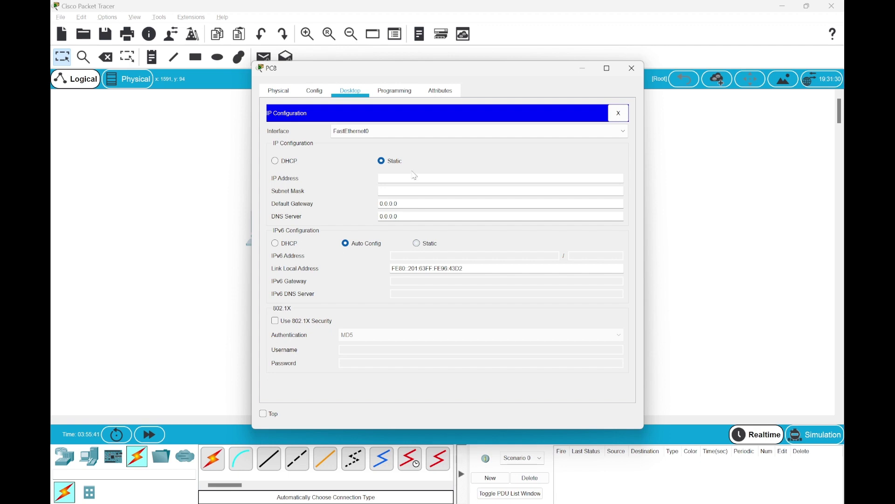
left_click(631, 68)
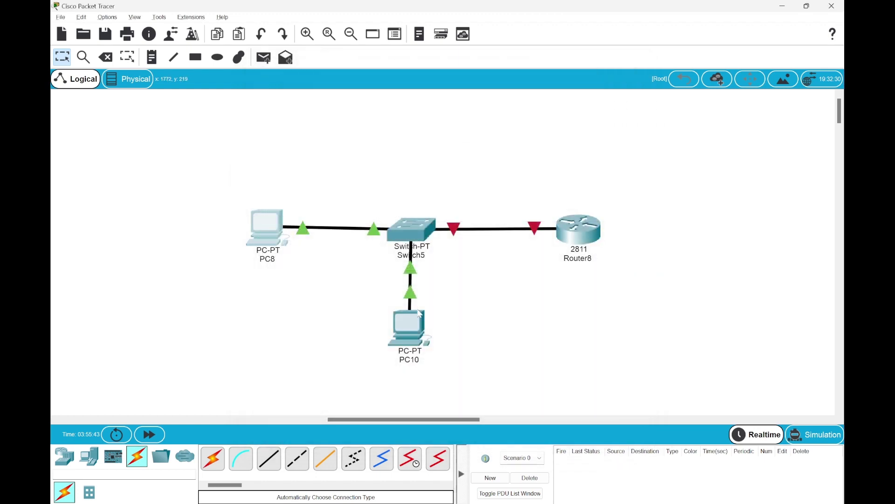
- Set PC10's IPv6 configuration to Auto Config and close its window
left_click(409, 321)
left_click(348, 91)
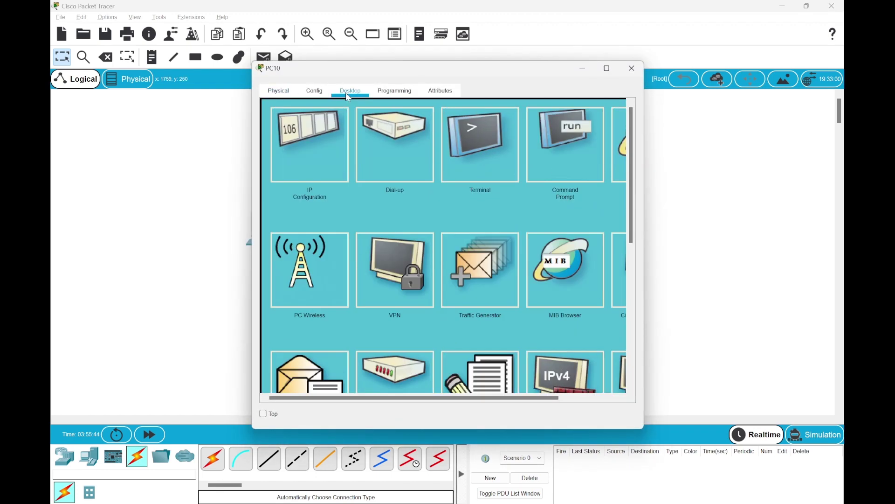
left_click(319, 161)
left_click(345, 243)
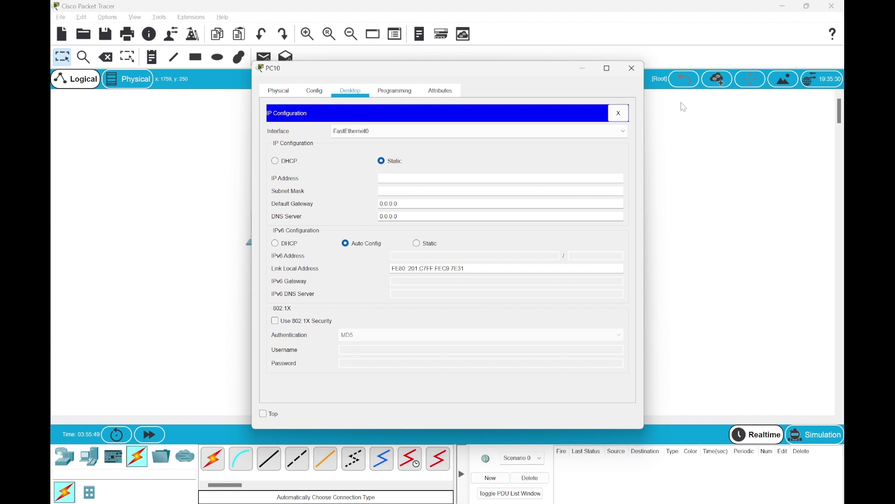
left_click(631, 68)
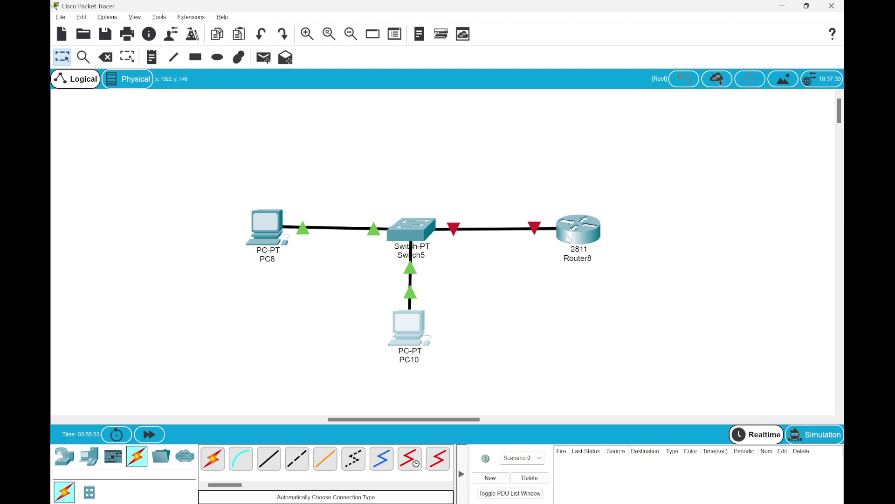
- Toggle Router8's FastEthernet0/0 Port Status on and back off, ending at the router's CLI
left_click(593, 230)
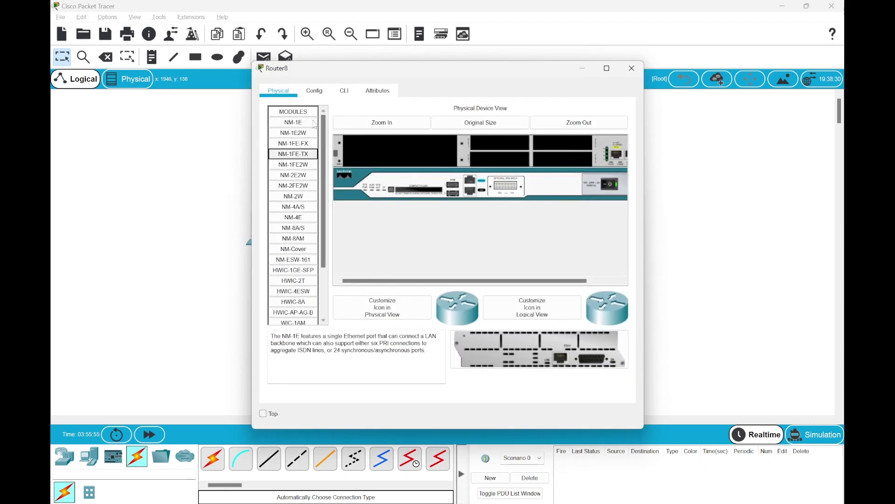
left_click(317, 94)
left_click(300, 214)
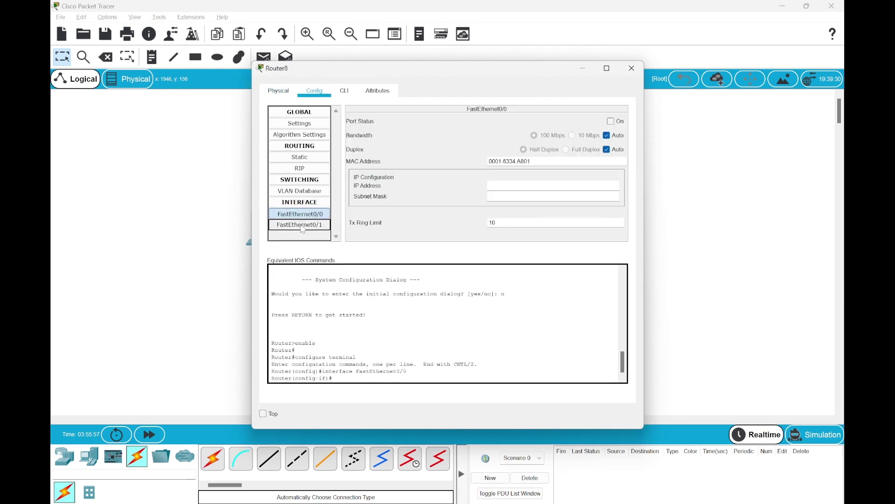
left_click(303, 224)
left_click(304, 223)
left_click(300, 214)
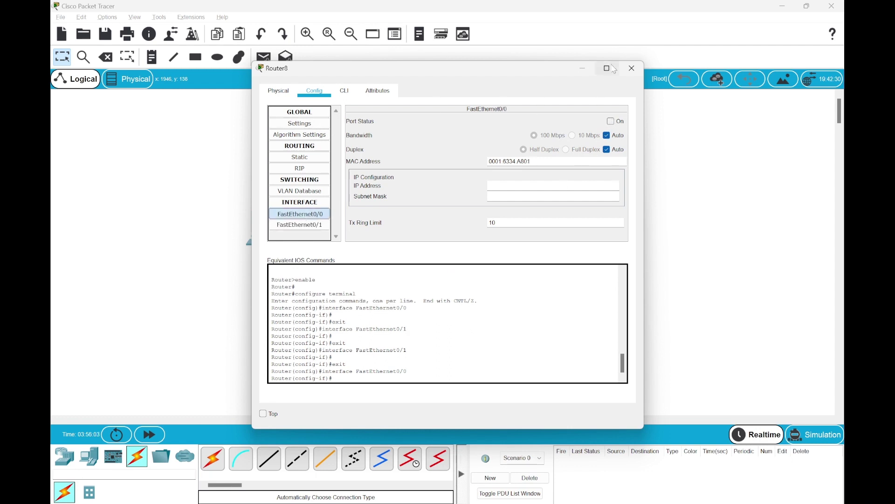
left_click(612, 121)
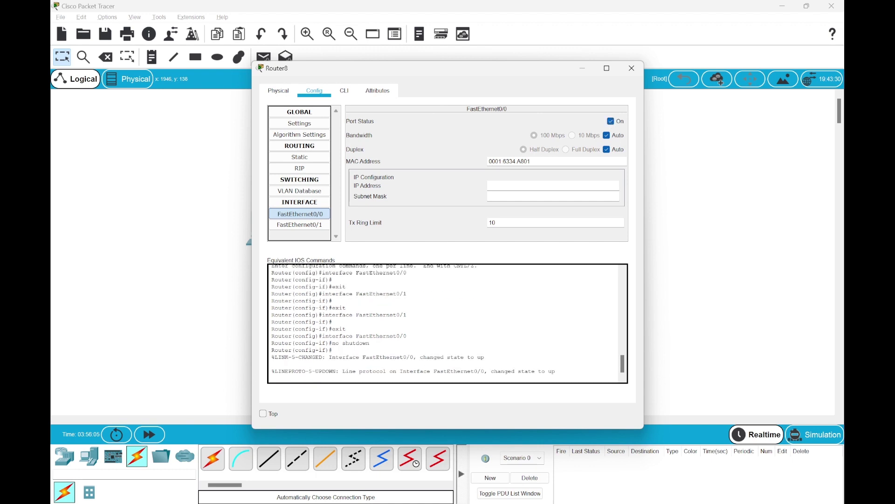
left_click(611, 122)
left_click(345, 92)
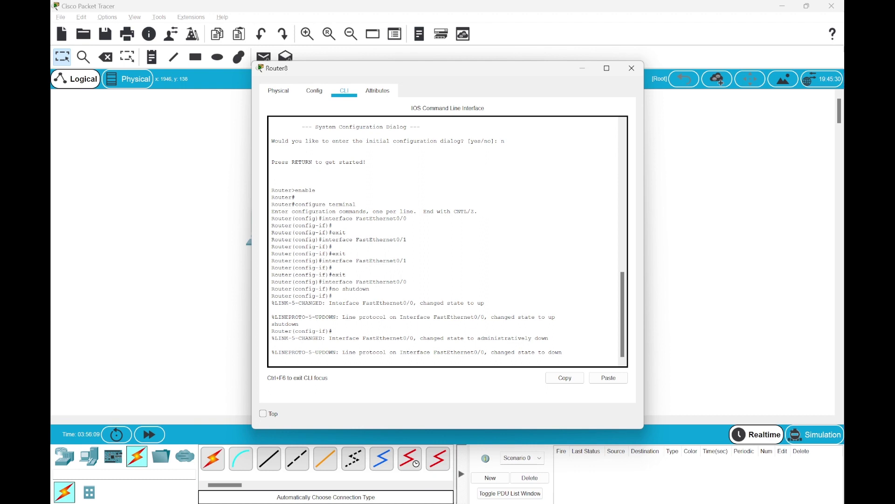
- Enter global configuration with config t and enable ipv6 unicast-routing on Router8
key("Return")
key("Return")
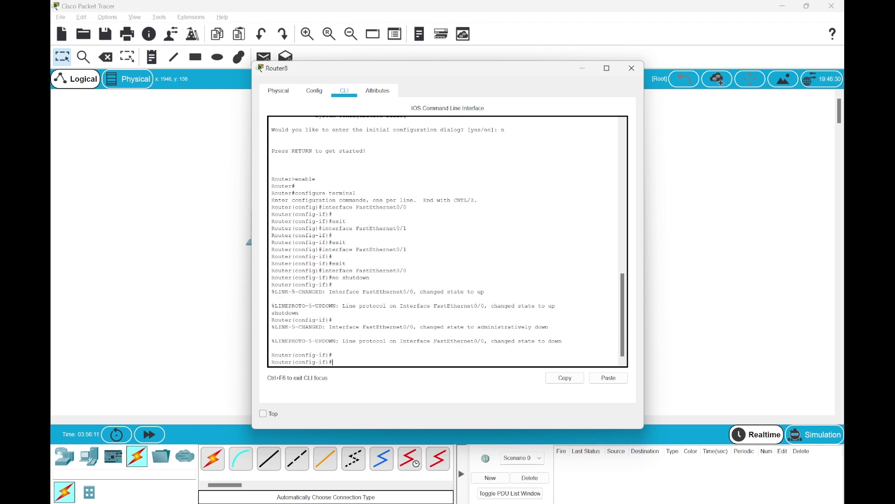
key("ctrl+z")
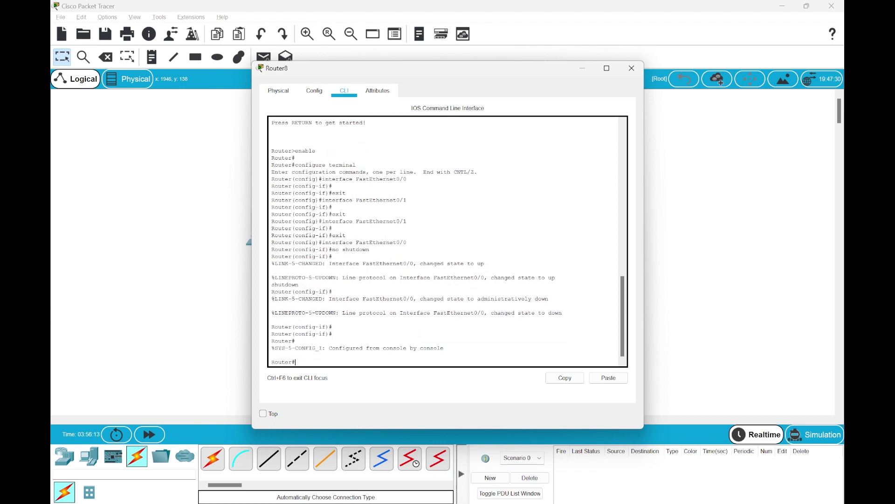
type("config t")
key("Return")
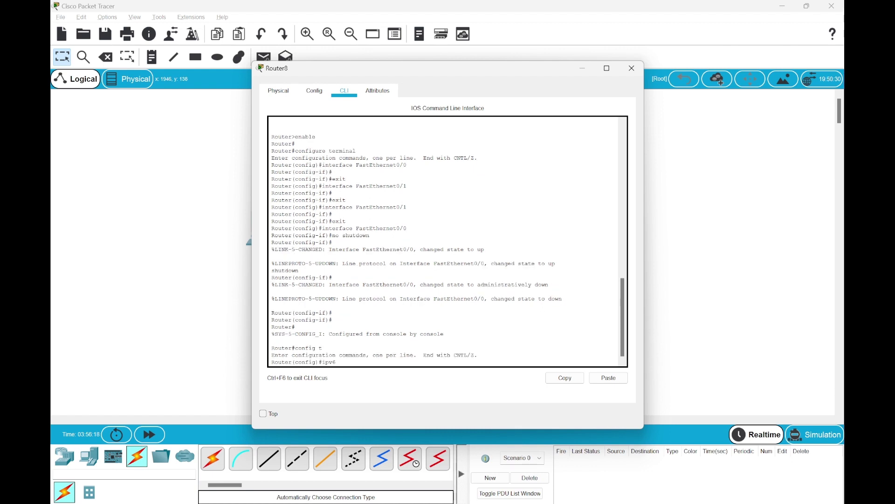
type("ipv6 unicast-routing")
key("Return")
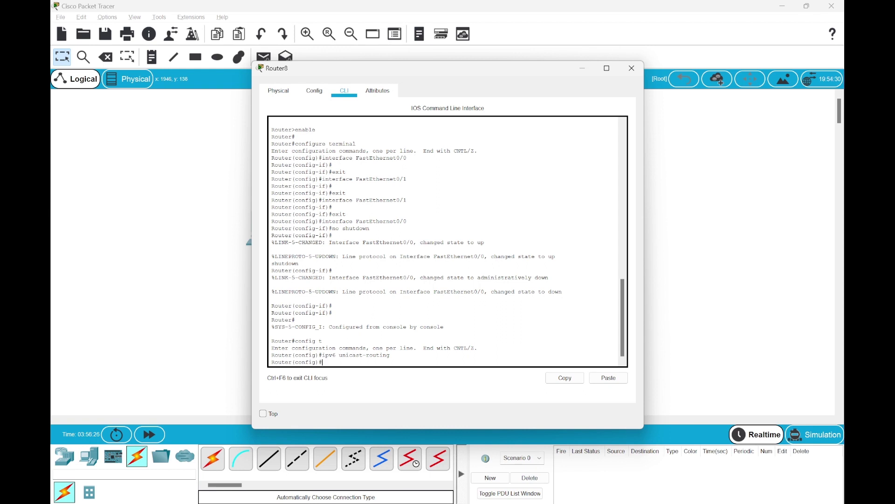
- Bring FastEthernet0/0 up via Port Status and run ipv6 enable on it
left_click(314, 91)
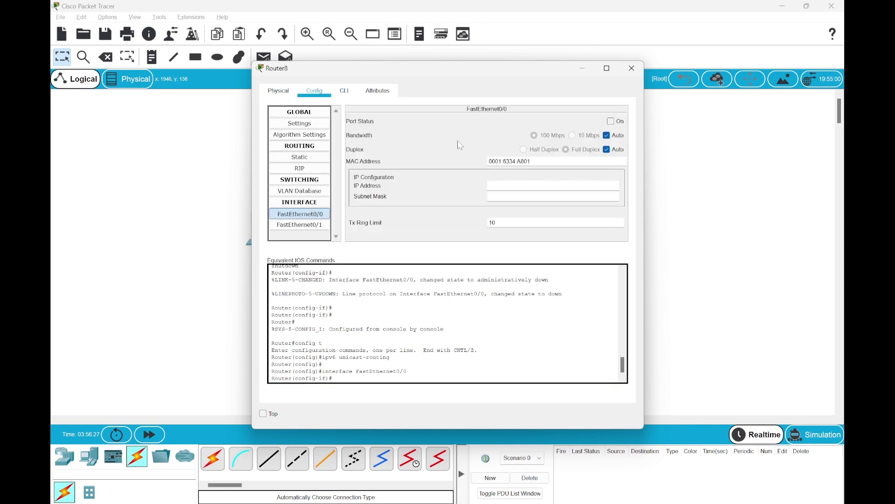
left_click(614, 122)
left_click(345, 91)
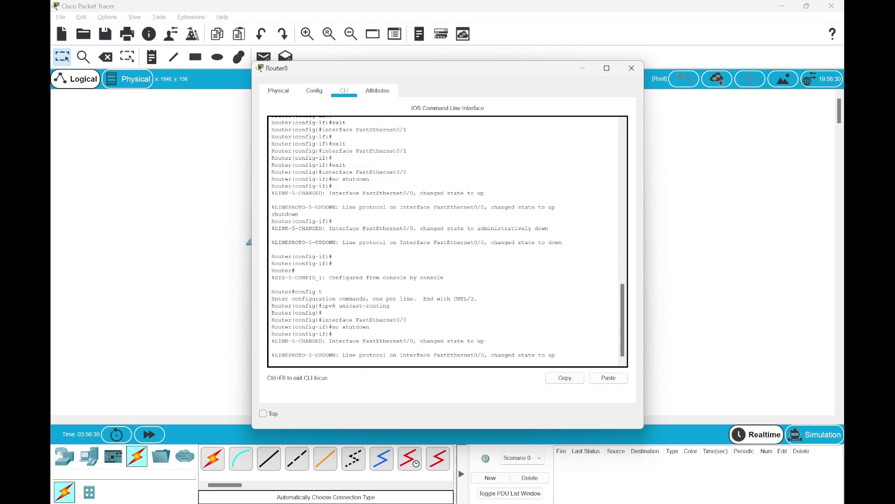
key("Return")
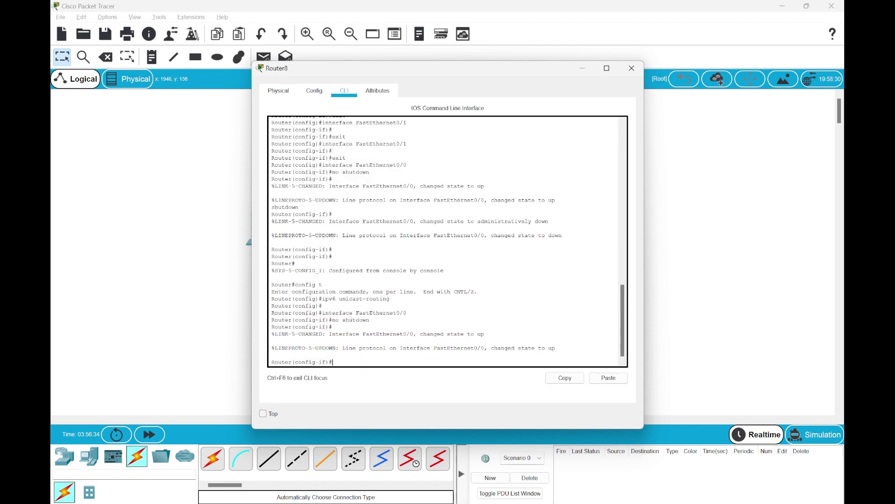
type("ipv6 enable")
key("Return")
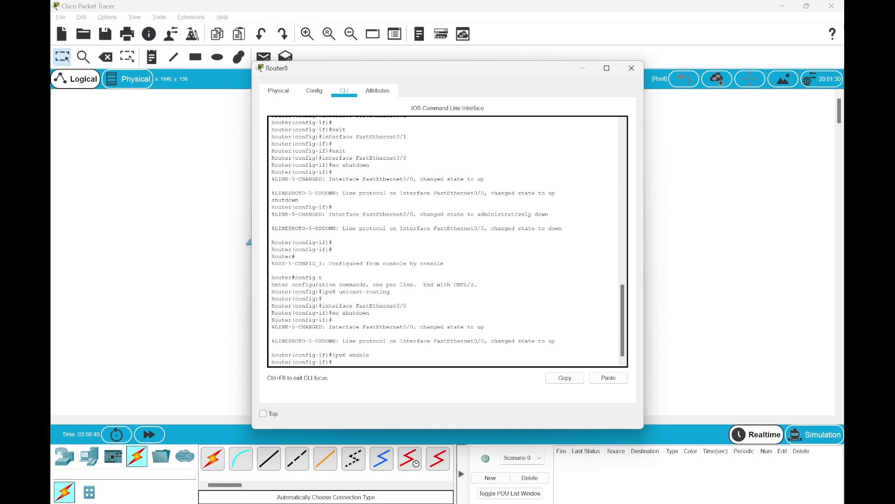
- Assign FastEthernet0/0 the IPv6 address 2001:1234:A:B::1/64 and exit configuration mode
right_click(461, 362)
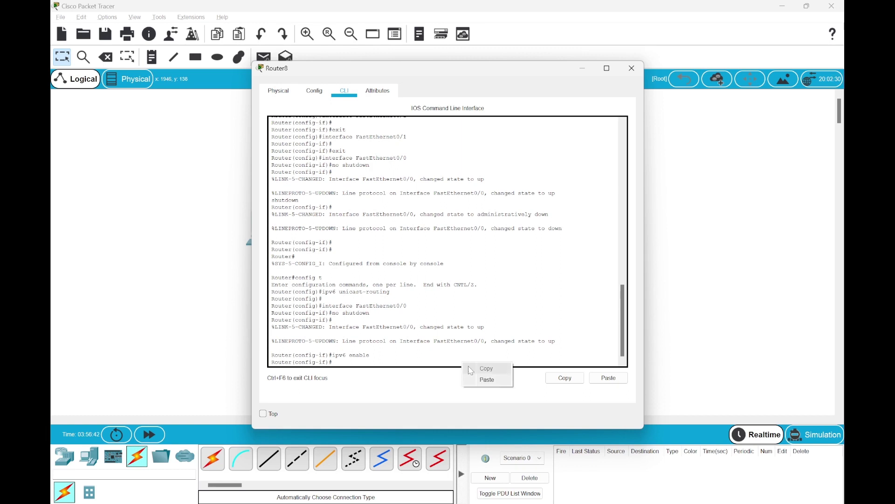
left_click(478, 380)
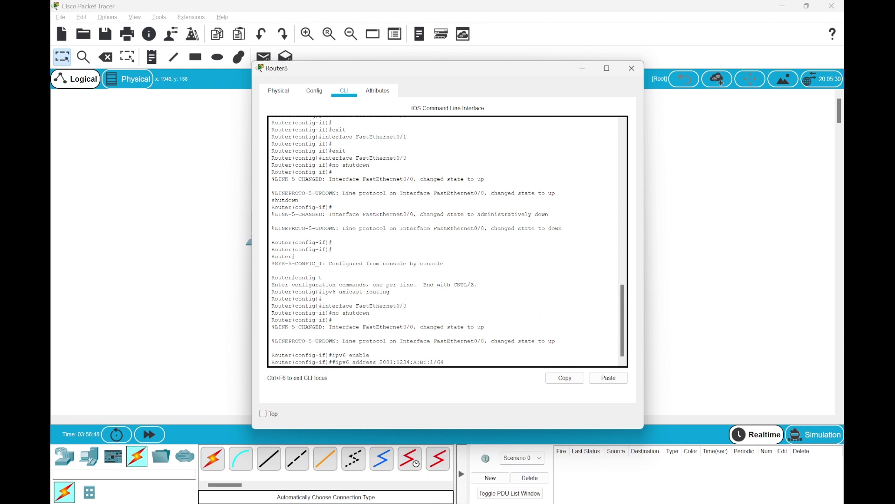
key("Return")
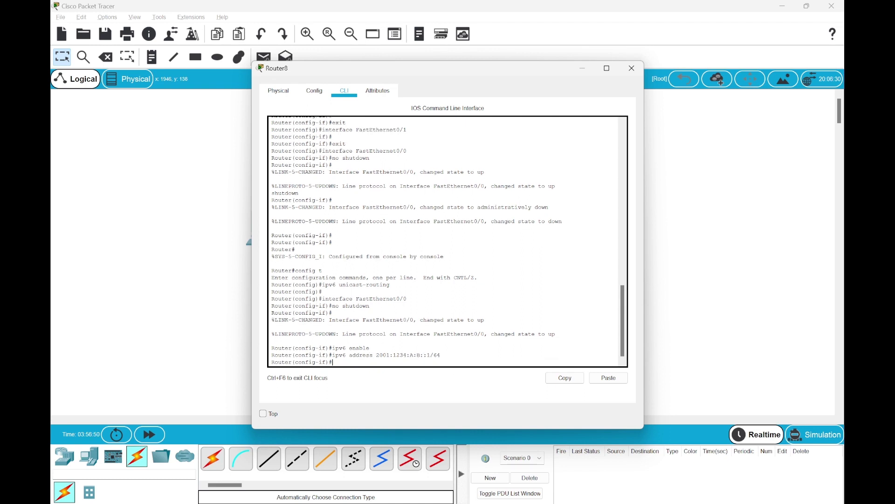
key("ctrl+z")
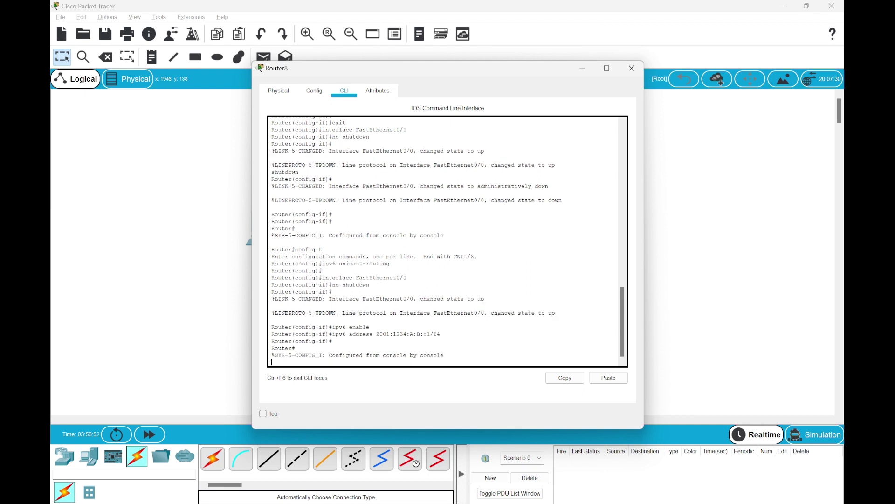
key("Return")
- Run show ipv6 interface FastEthernet0/0 and highlight its joined multicast groups FF02::1 and FF02::2
type("show i")
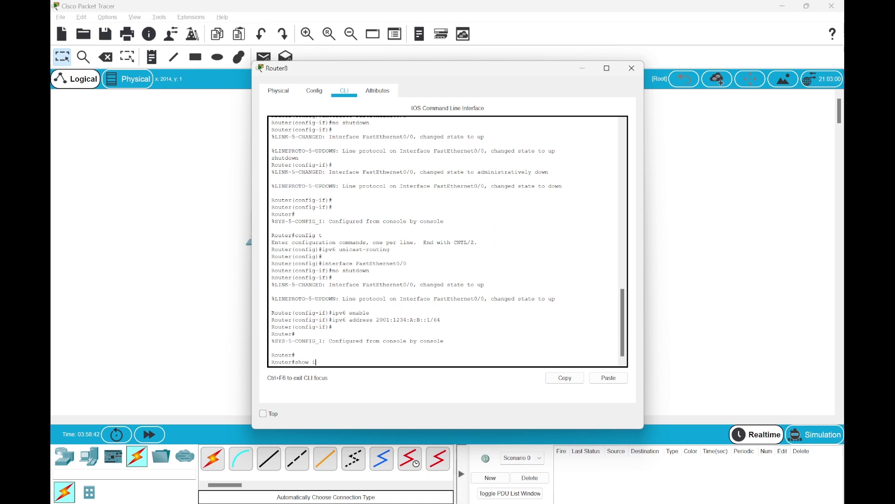
type("pv6 interface FastEthernet0/0")
key("Return")
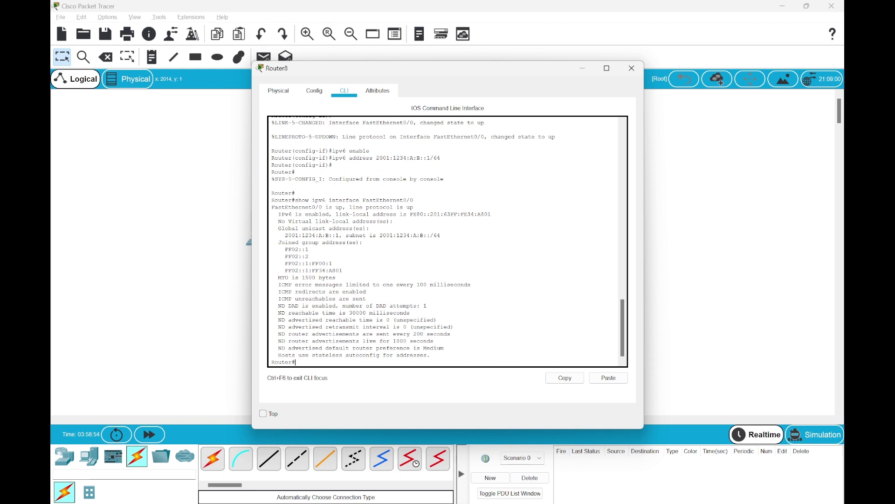
left_click_drag(279, 243, 342, 271)
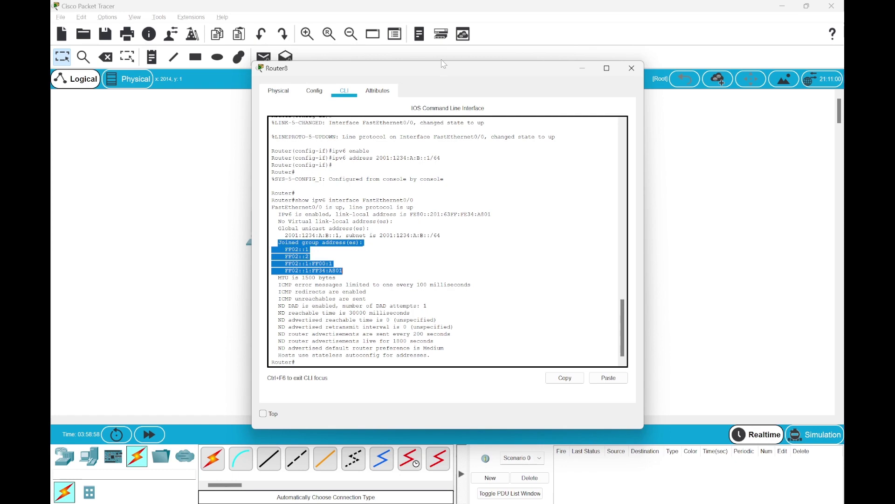
left_click_drag(445, 68, 598, 87)
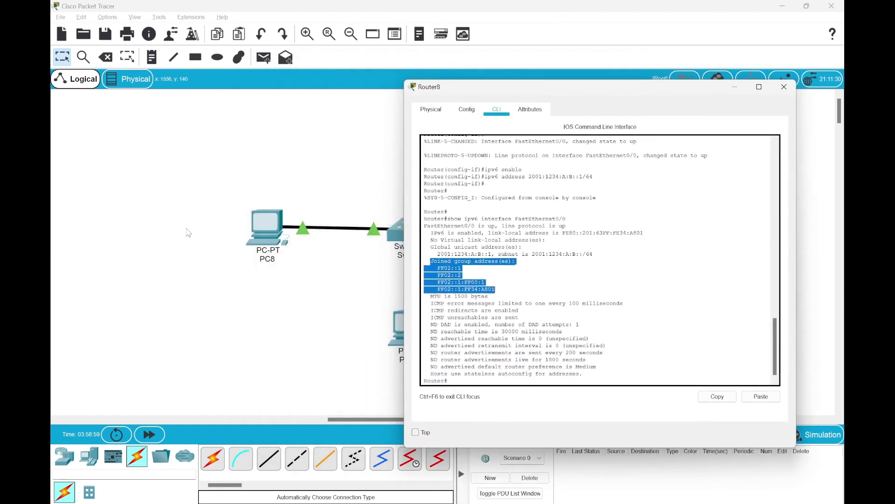
- Verify PC8's auto-configured 2001:1234:A:B IPv6 address, after briefly checking Switch5
left_click(280, 223)
left_click(326, 150)
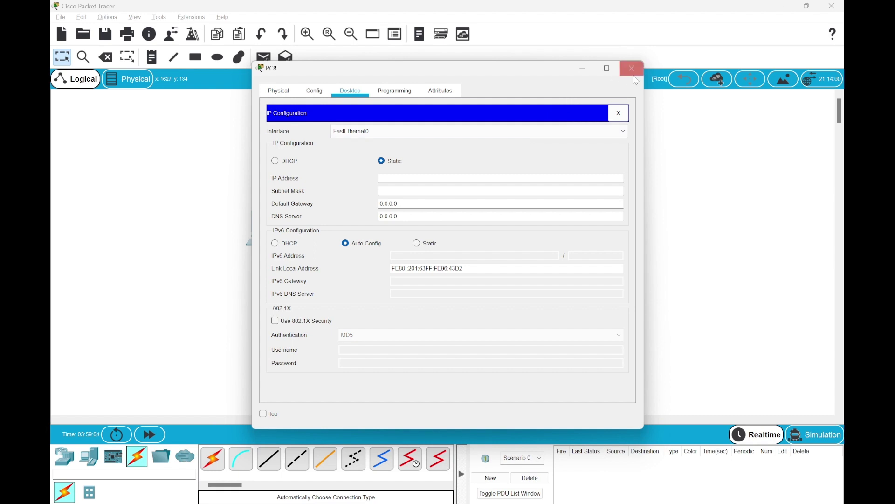
left_click(583, 69)
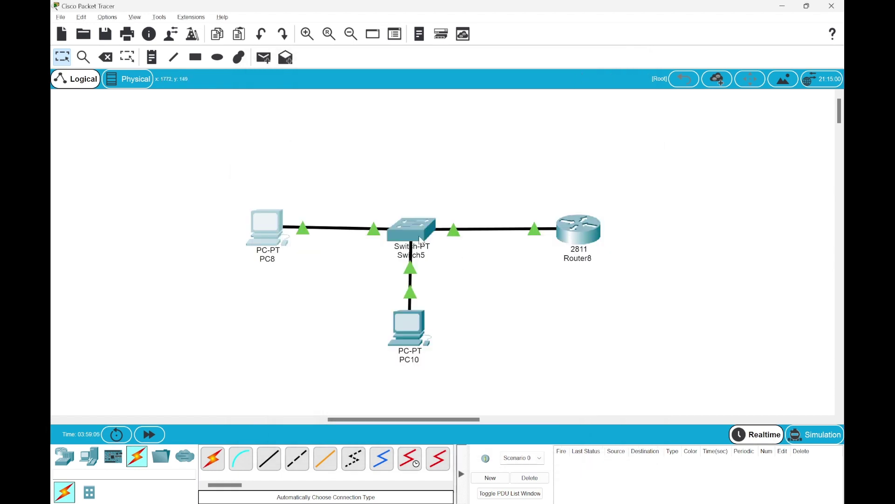
left_click_drag(422, 240, 422, 239)
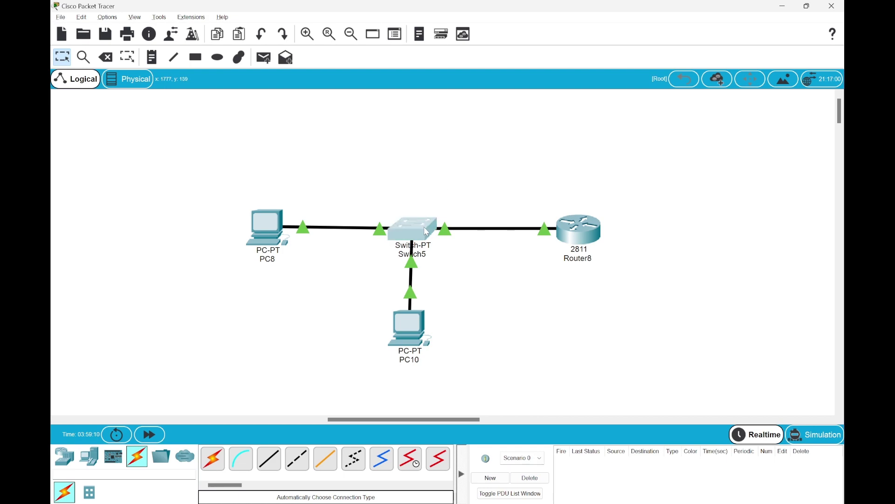
left_click(426, 232)
left_click(631, 67)
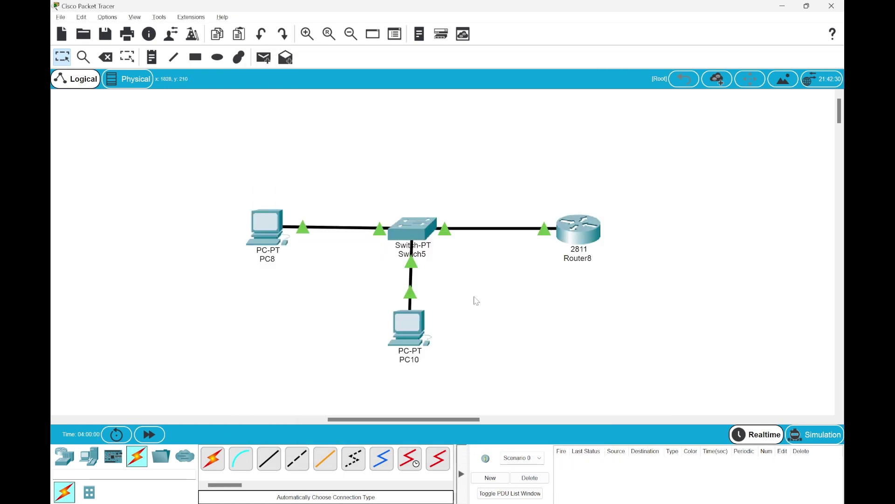
left_click(280, 227)
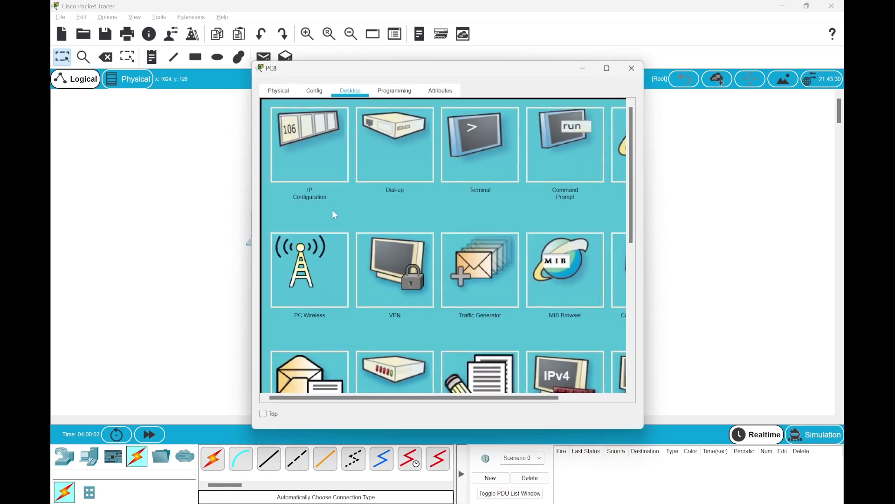
left_click(330, 147)
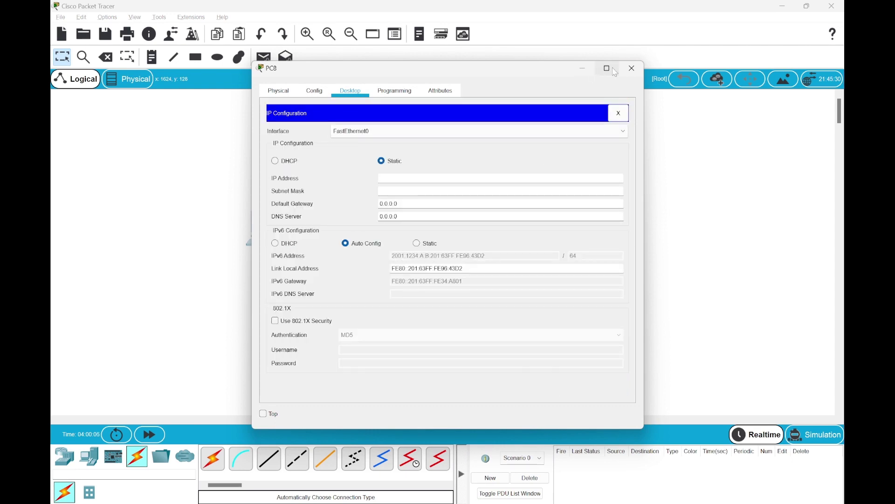
left_click(631, 68)
- Verify PC10's auto-configured 2001:1234:A:B address and Router8 link-local gateway
left_click(407, 329)
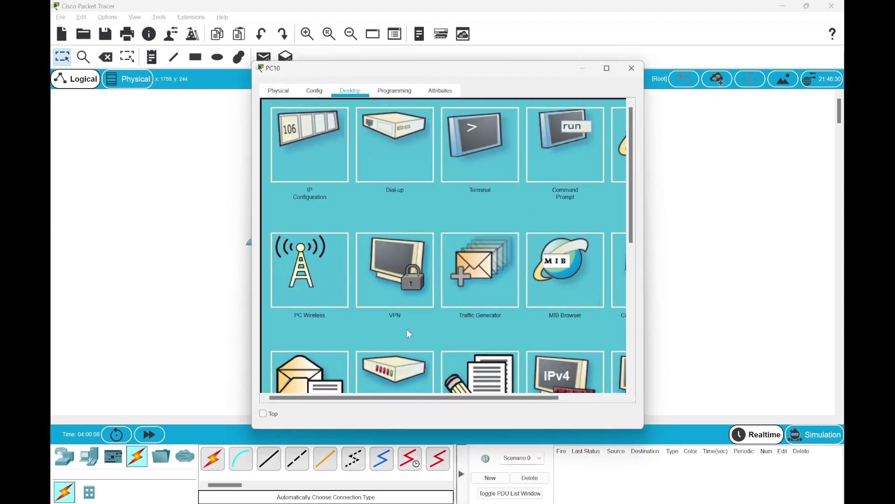
left_click(559, 137)
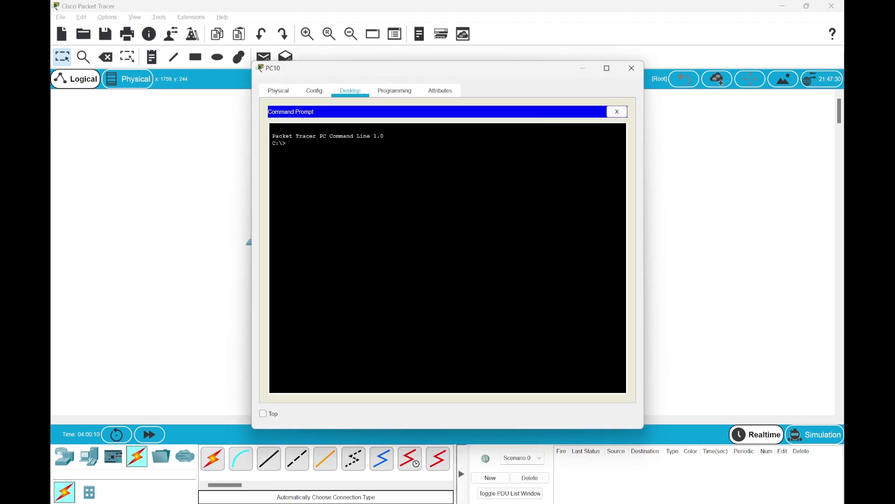
left_click(617, 112)
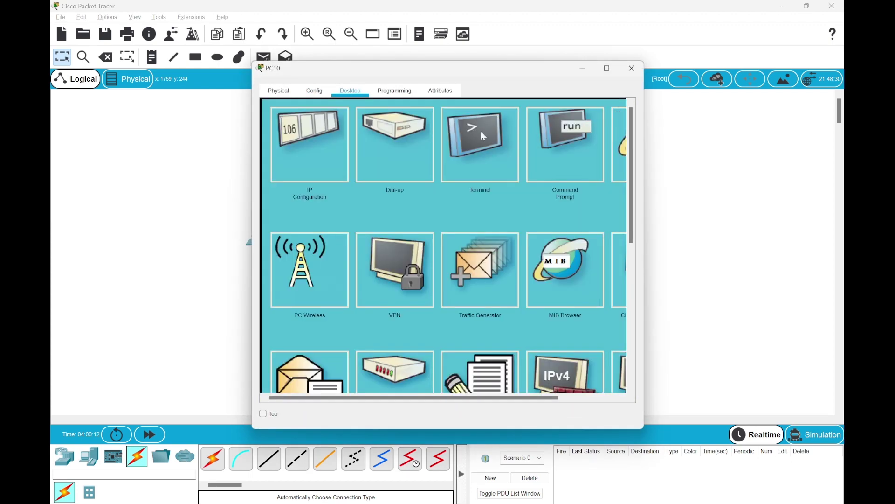
left_click(314, 161)
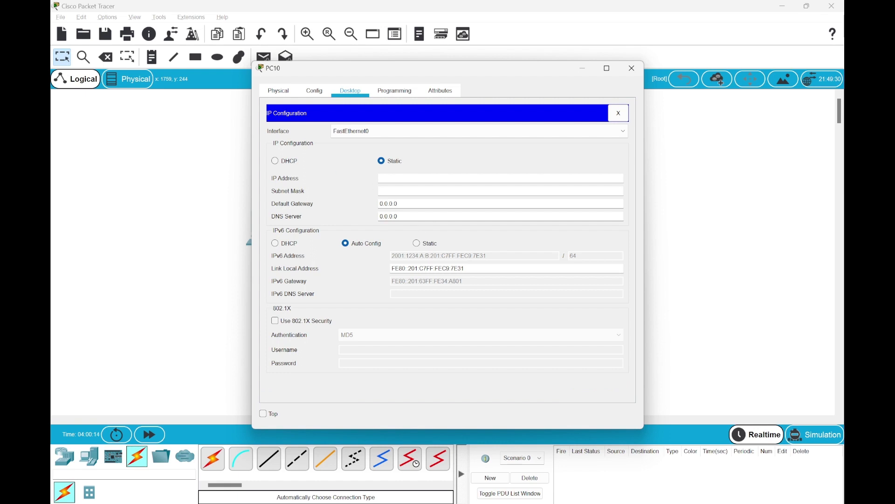
left_click(632, 69)
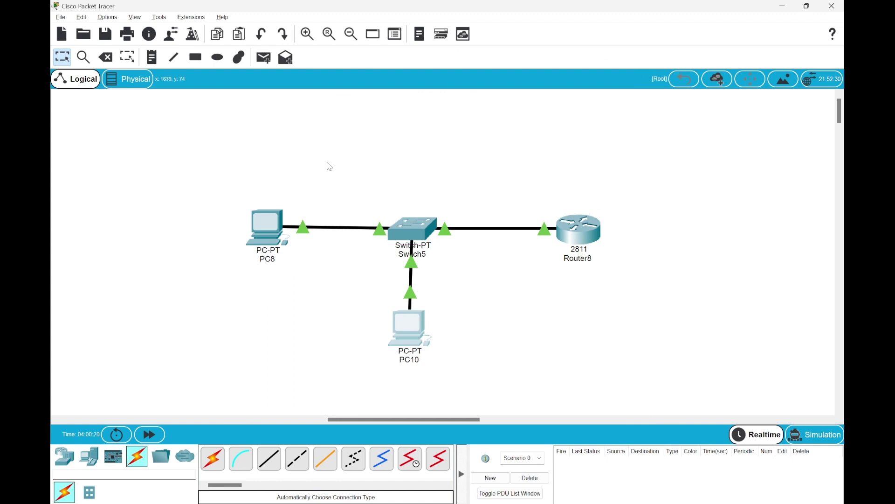
- Ping PC8 at 2001:1234:A:B:201:63FF:FE96:43D2 from PC10, getting 4 of 4 replies
left_click(269, 236)
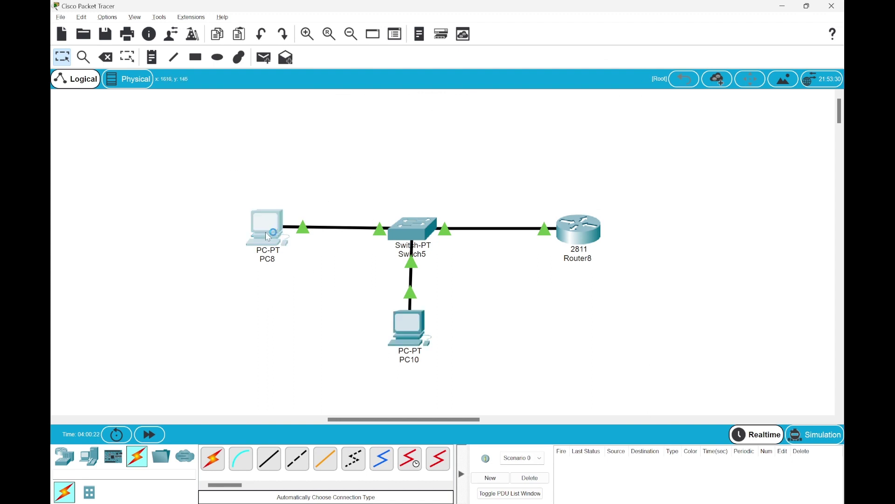
left_click(555, 149)
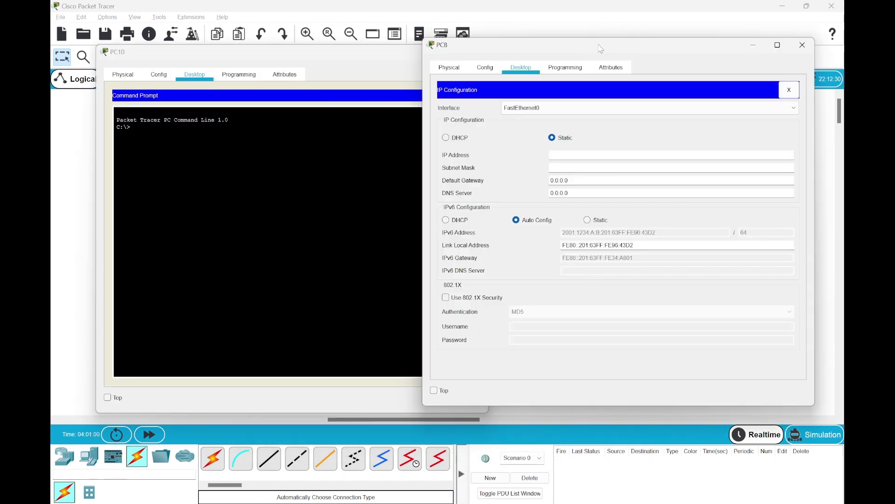
left_click_drag(424, 43, 457, 41)
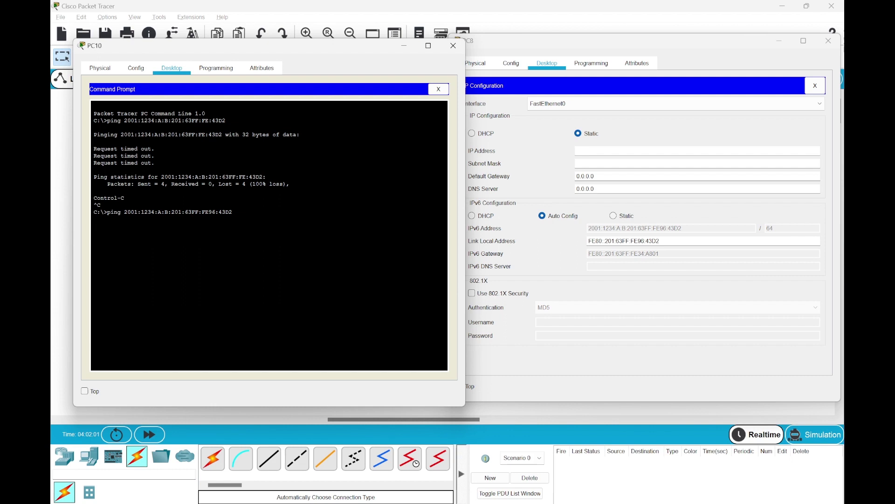
key("Return")
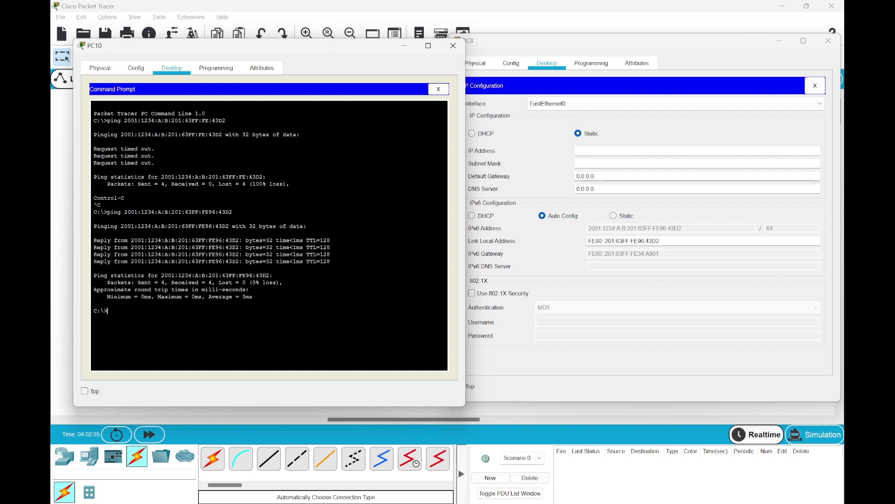
left_click(453, 45)
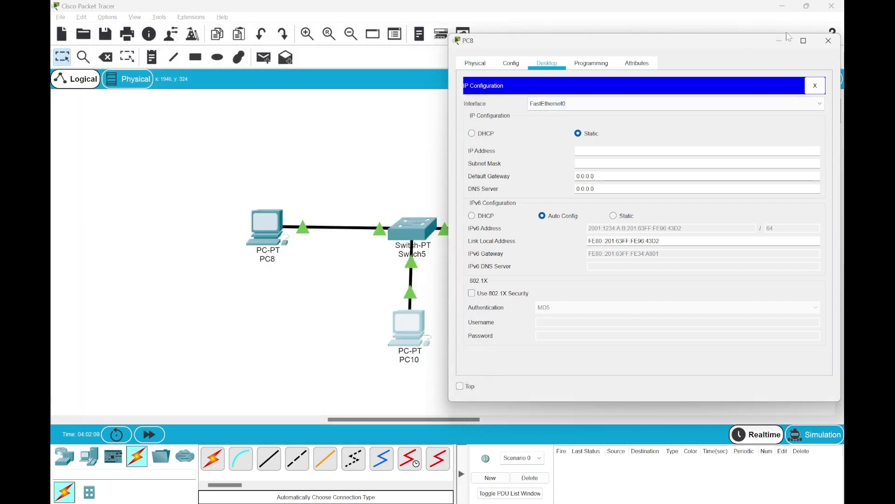
left_click(827, 43)
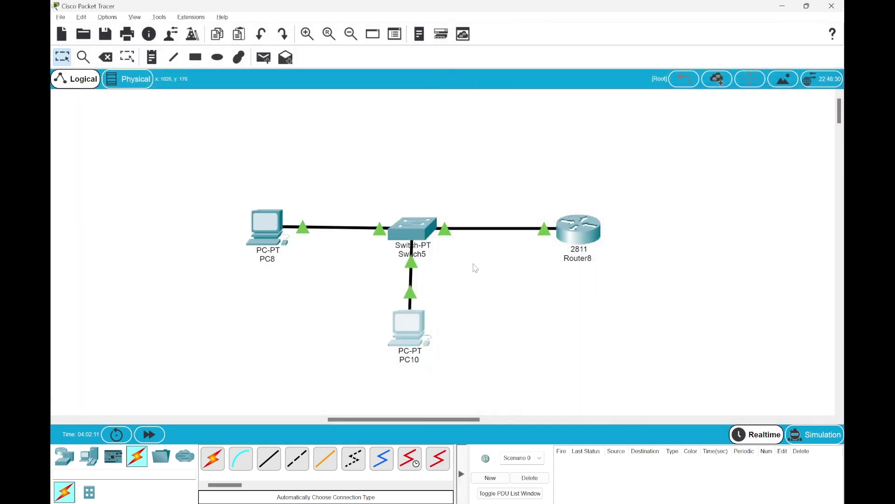